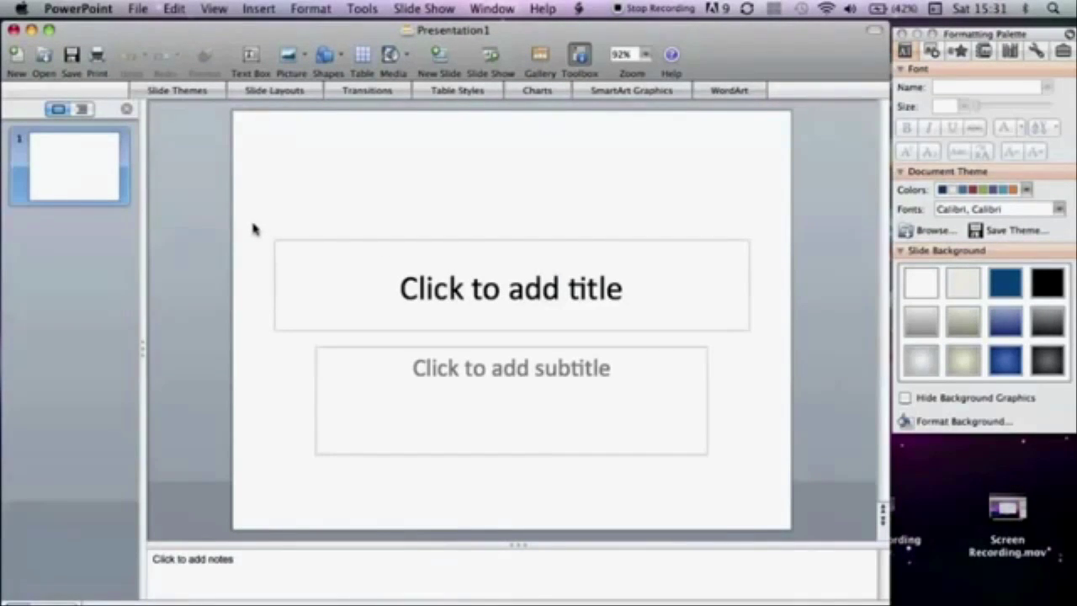
# Step: Set PowerPoint's Page Setup to portrait, 59.4 cm wide by 84.1 cm high
pyautogui.click(140, 9)
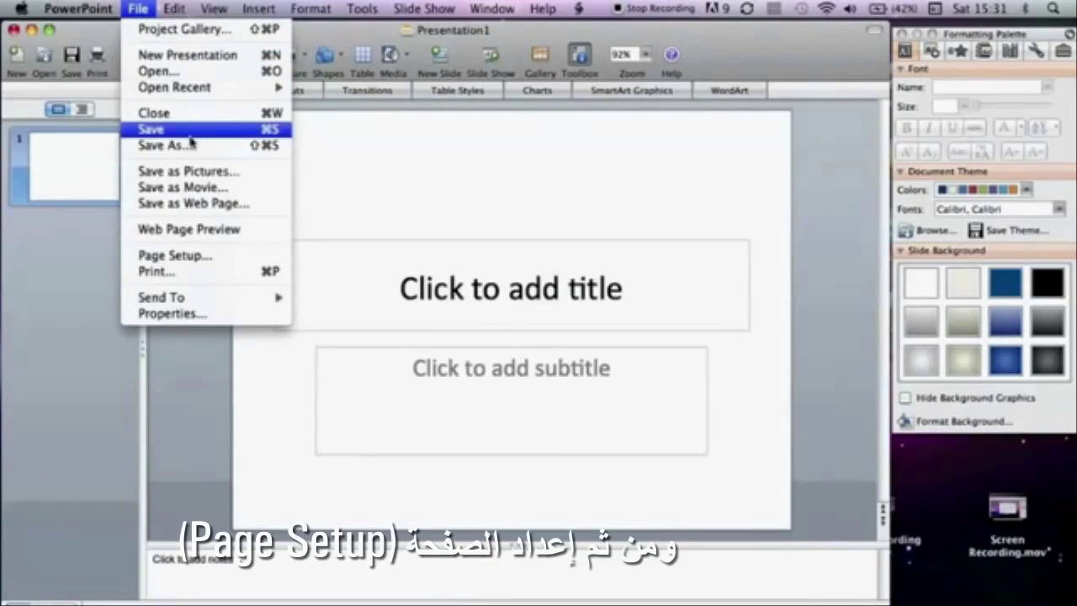
pyautogui.click(235, 256)
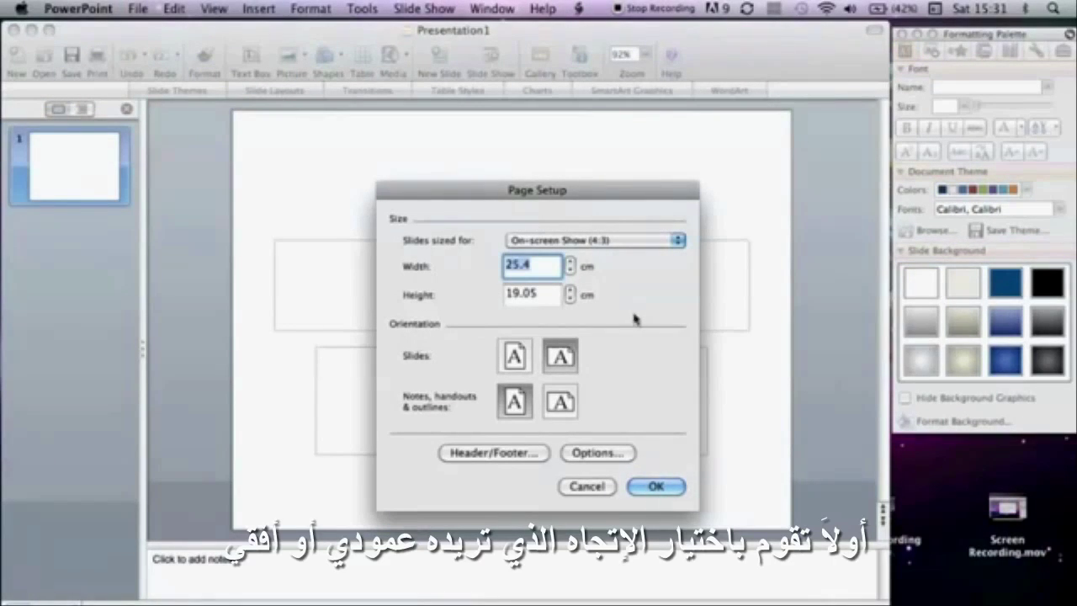
pyautogui.click(528, 357)
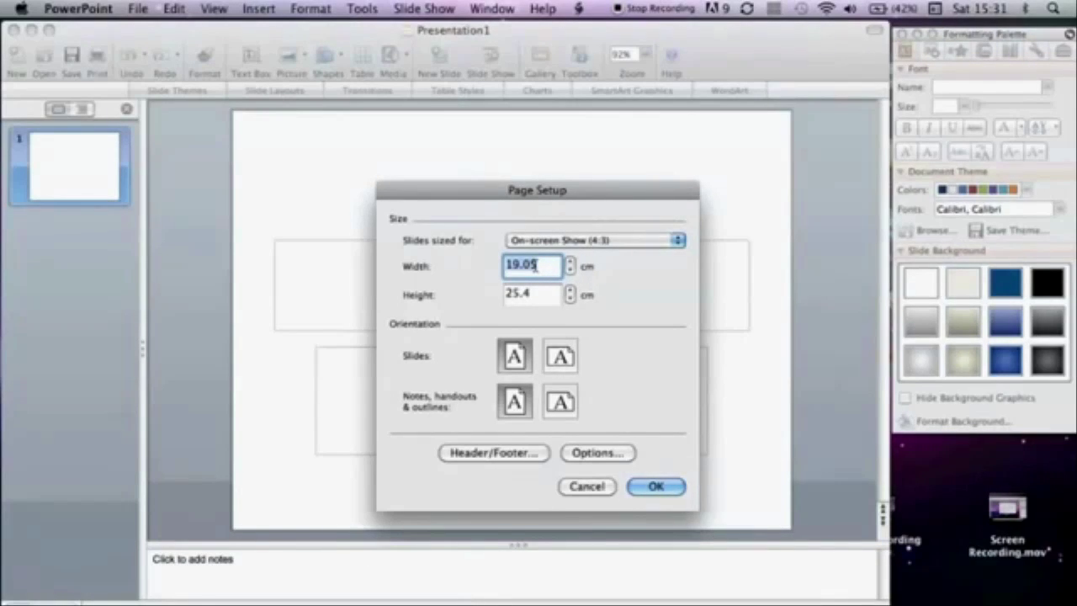
pyautogui.write('59.4')
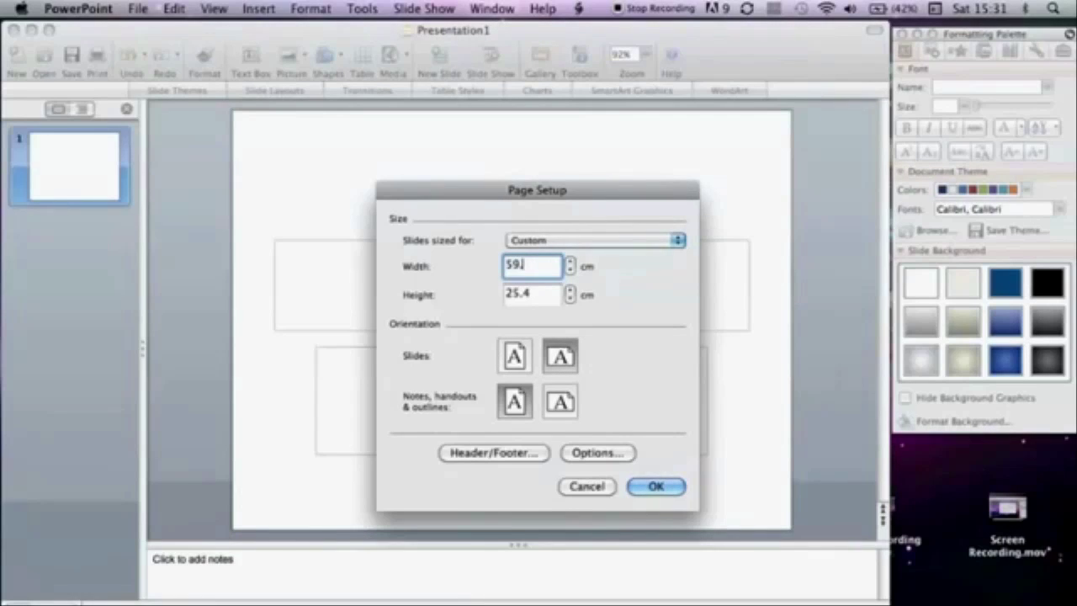
pyautogui.click(540, 293)
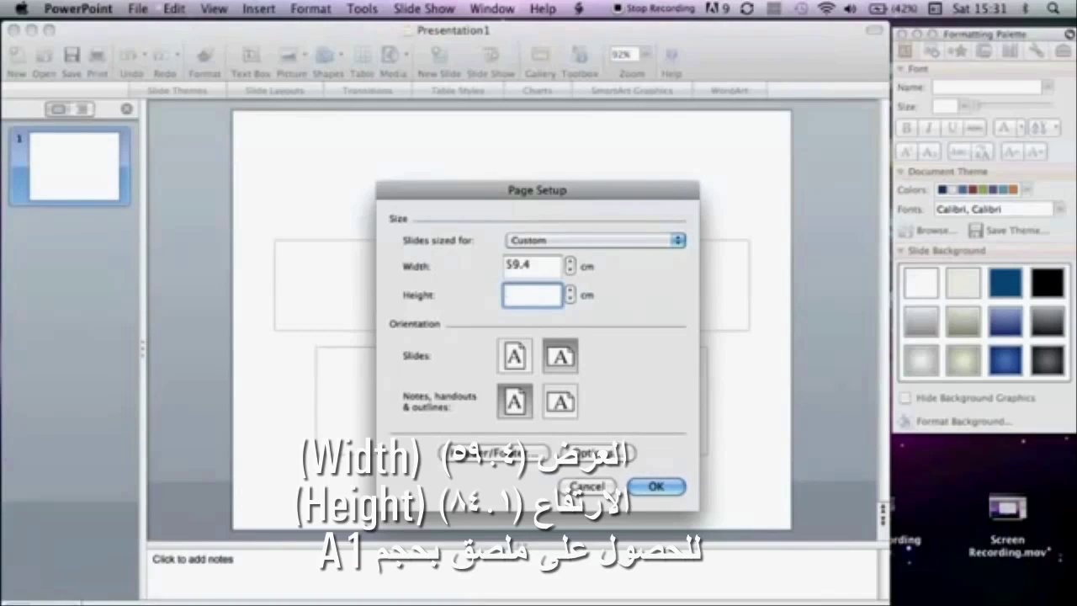
pyautogui.write('84.1')
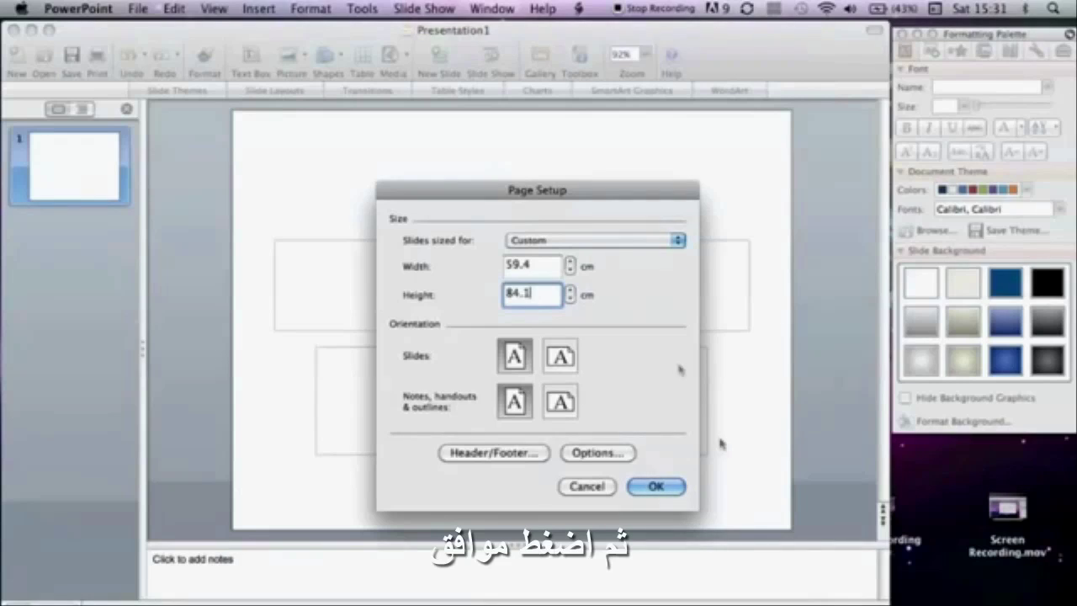
pyautogui.click(656, 487)
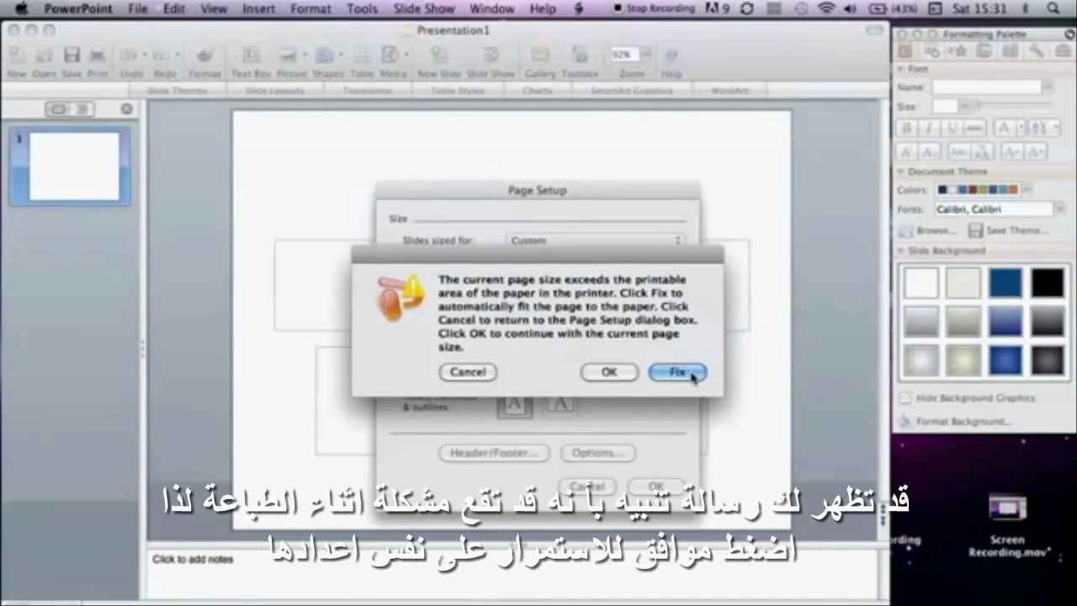
# Step: Accept the printable-area warning with OK, keeping the 59.4 × 84.1 cm slide size
pyautogui.click(611, 373)
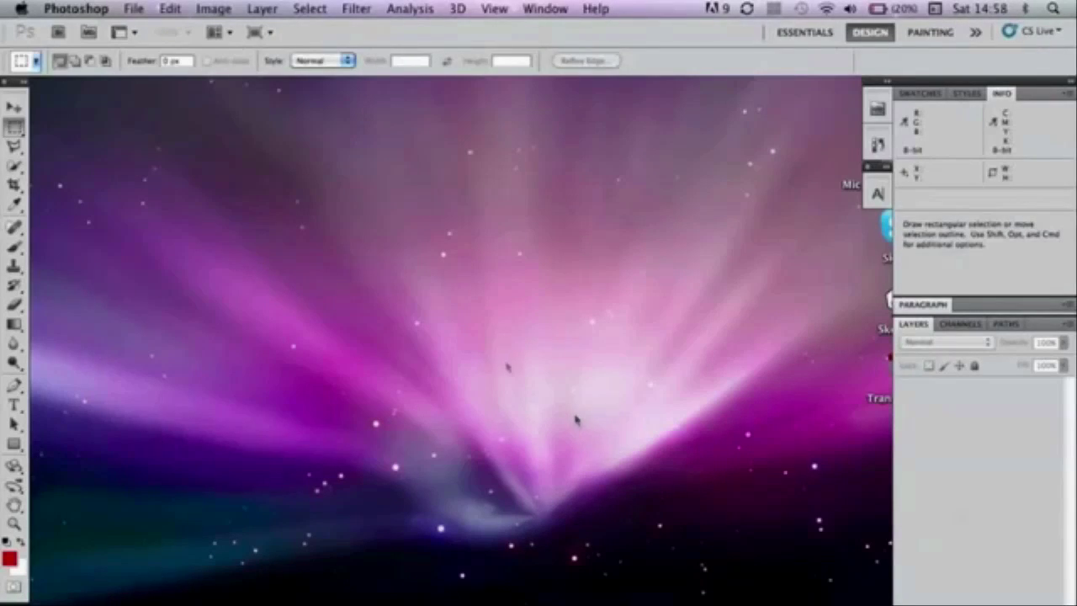
# Step: Start a new Photoshop document using the U.S. Paper preset (Letter, 8.5 × 11 in, 300 ppi)
pyautogui.click(136, 10)
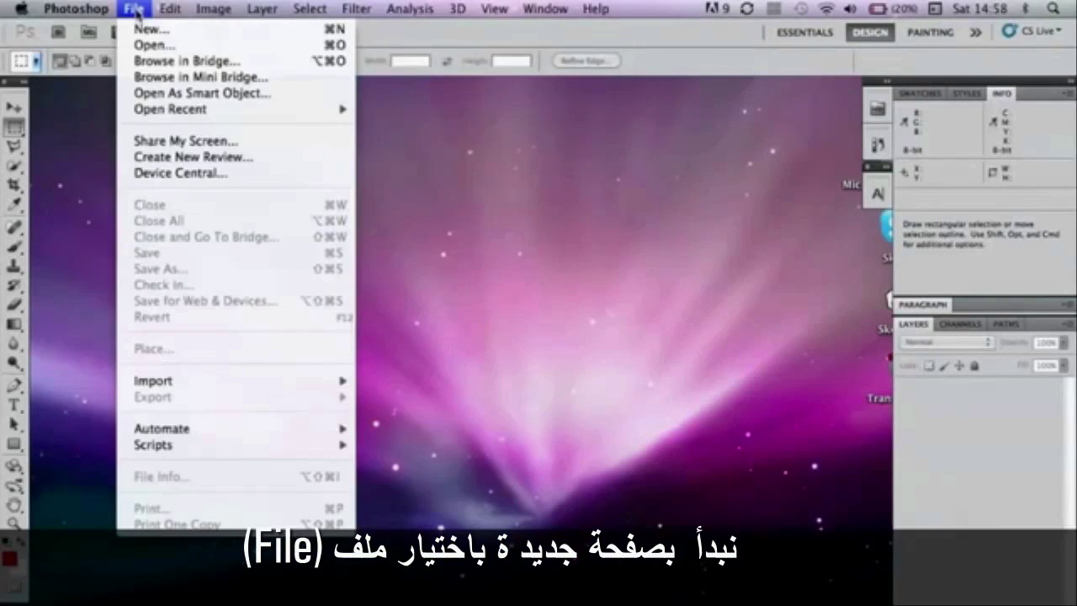
pyautogui.click(215, 30)
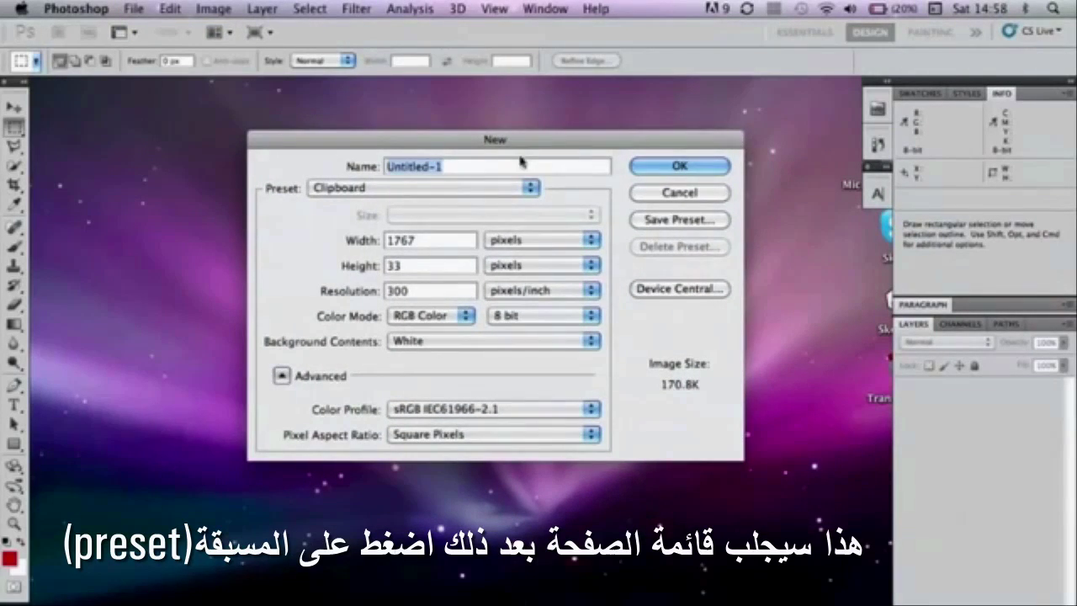
pyautogui.click(490, 187)
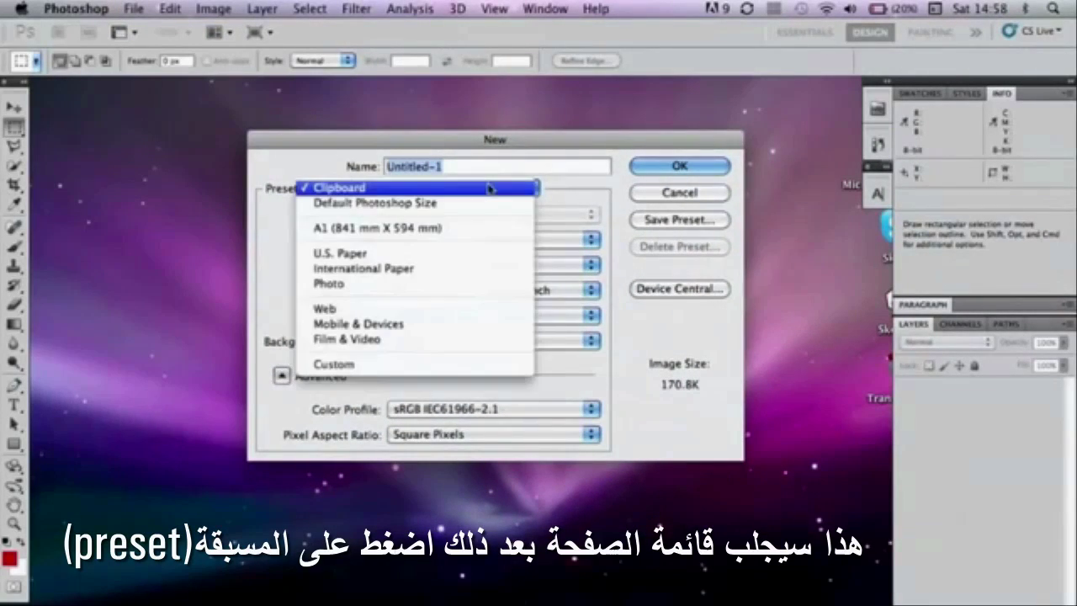
pyautogui.click(462, 255)
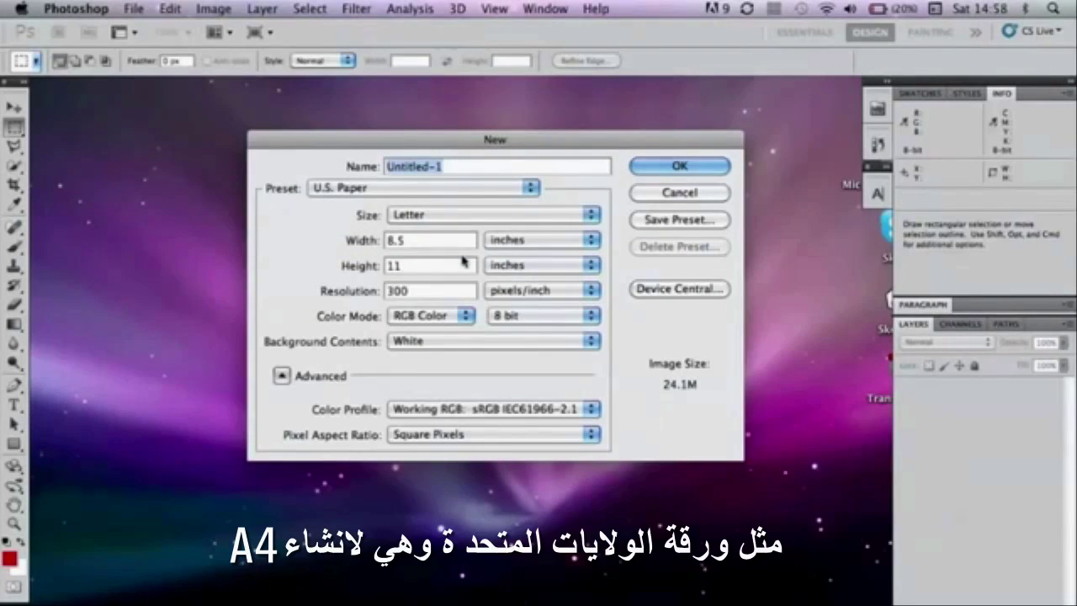
pyautogui.click(428, 187)
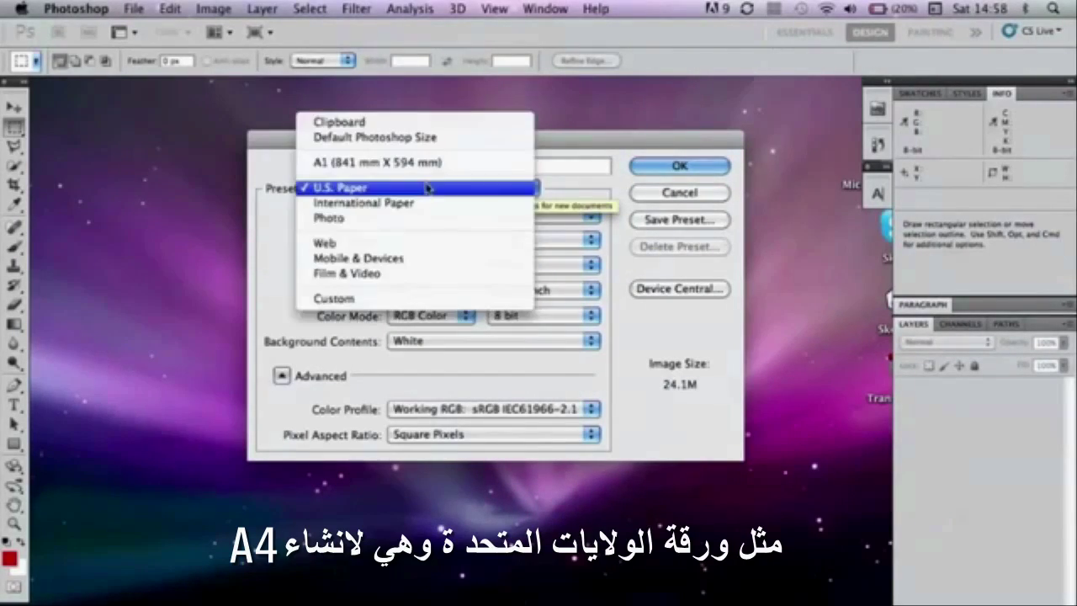
# Step: Create a Custom 594 × 841 mm document at 300 ppi in CMYK Color
pyautogui.click(418, 297)
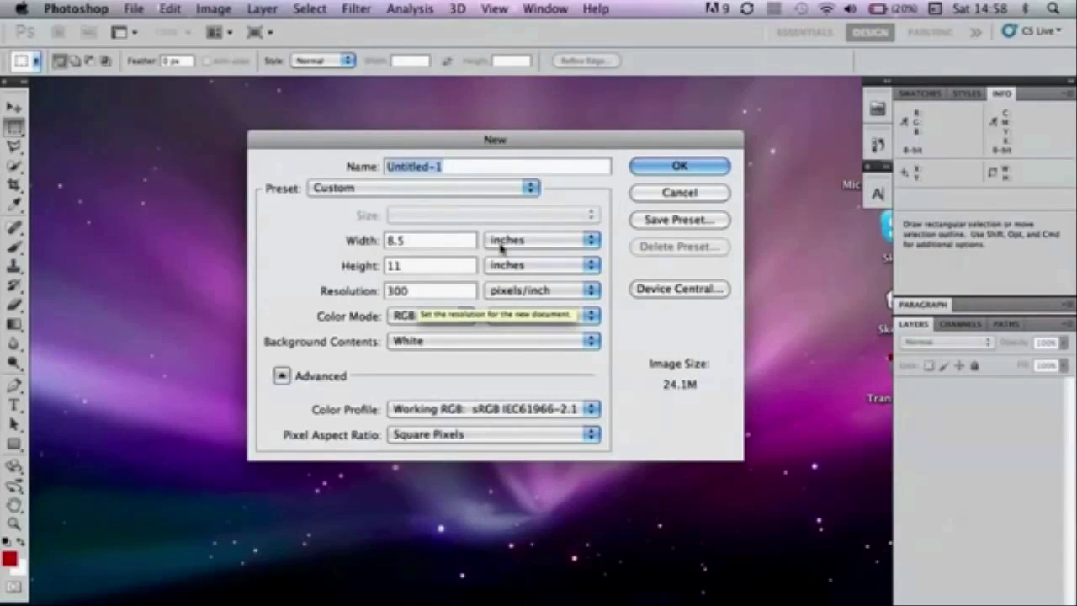
pyautogui.click(521, 242)
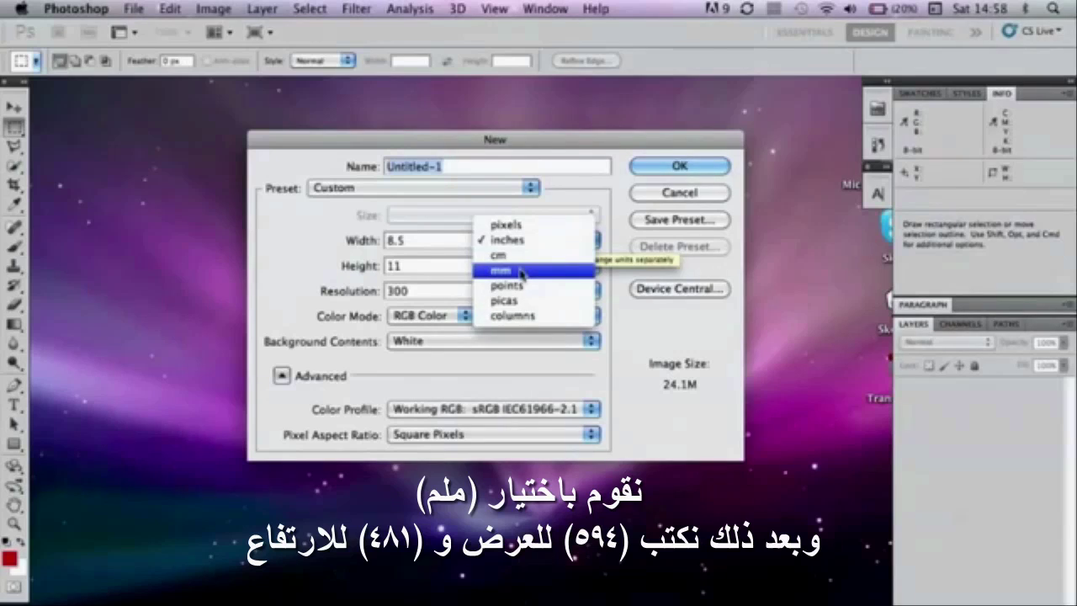
pyautogui.click(521, 270)
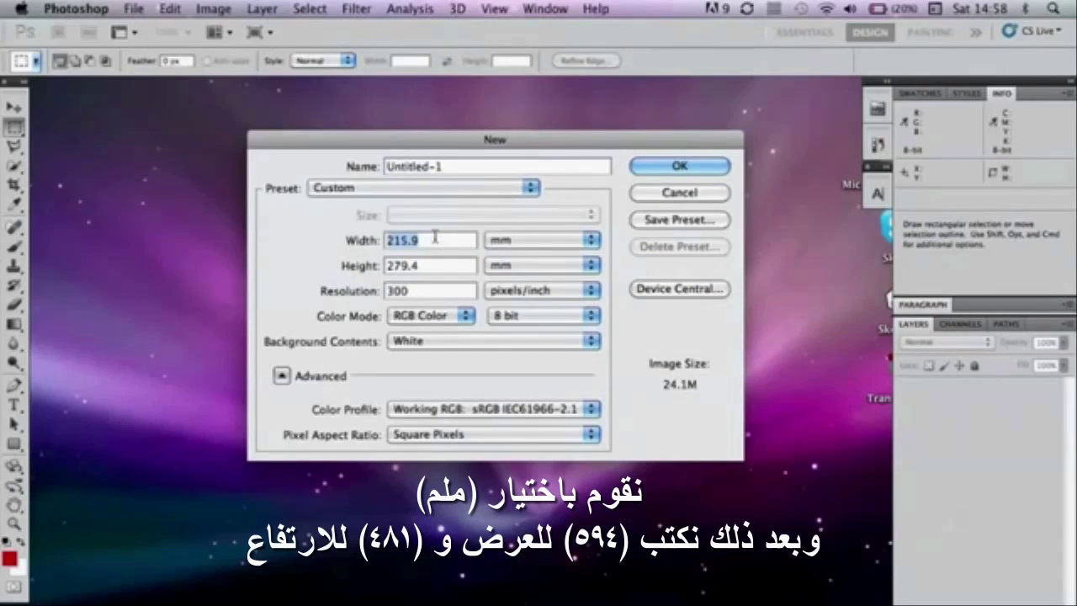
pyautogui.write('594')
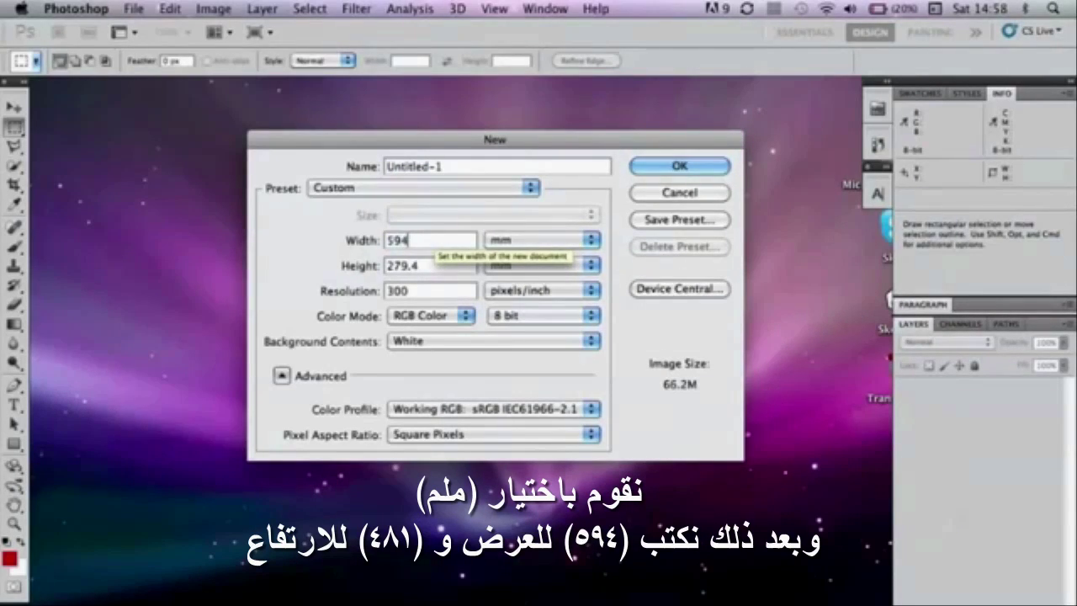
pyautogui.press('Tab')
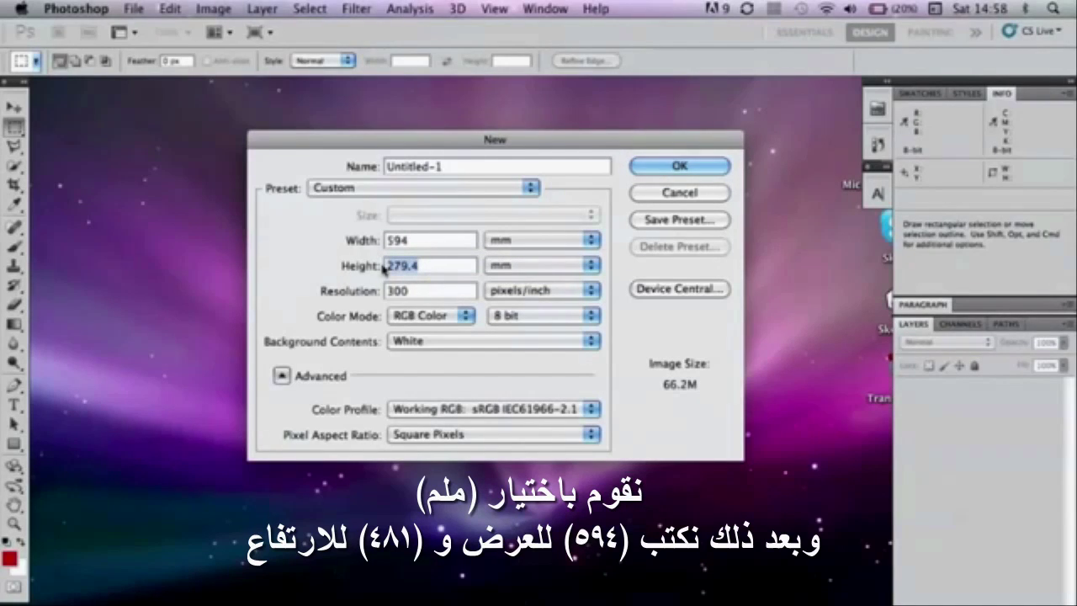
pyautogui.write('841')
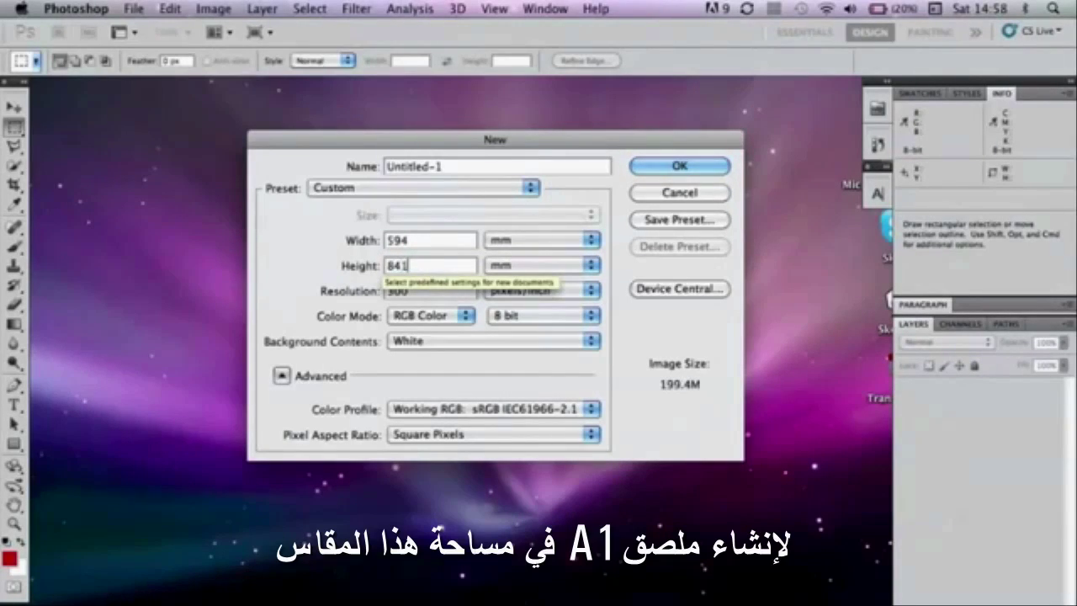
pyautogui.click(457, 315)
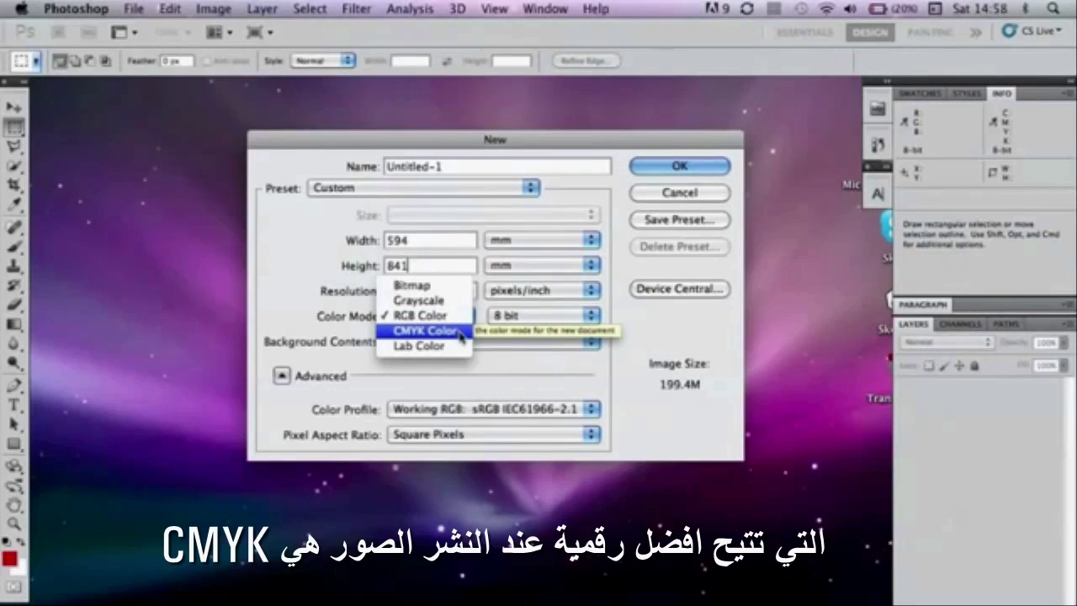
pyautogui.click(458, 332)
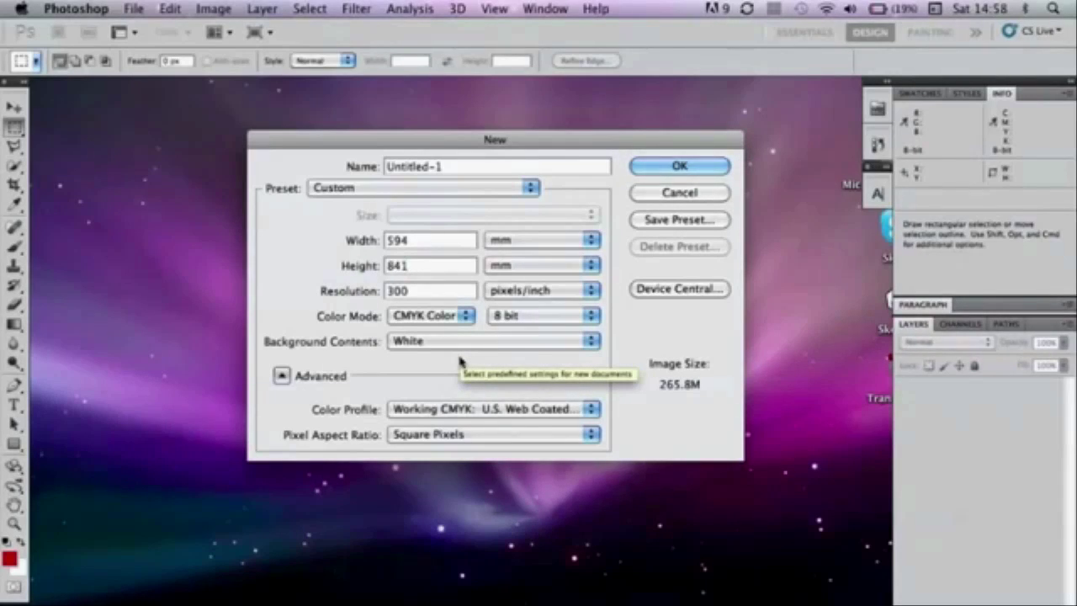
pyautogui.click(707, 167)
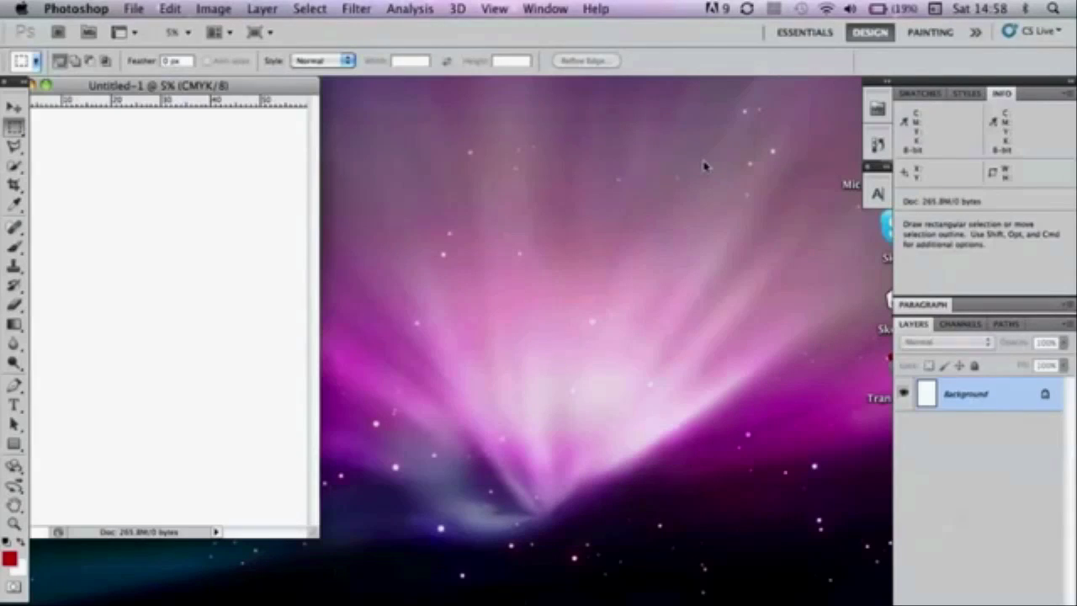
# Step: Reposition and enlarge the document window to show the whole canvas, and set the rulers to millimetres
pyautogui.moveTo(314, 86); pyautogui.dragTo(454, 103)
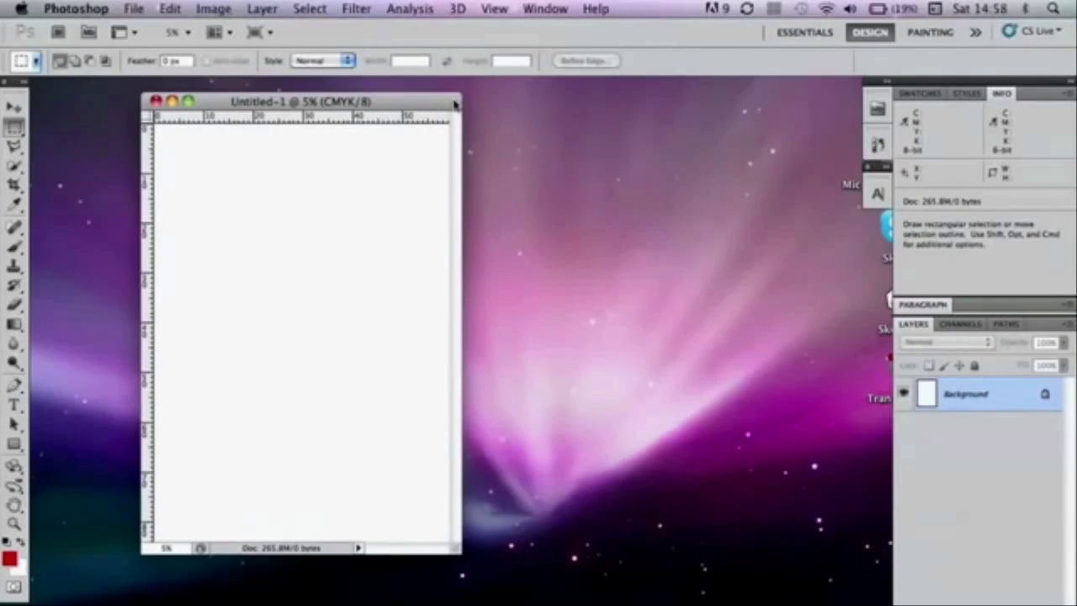
pyautogui.moveTo(455, 549); pyautogui.dragTo(530, 596)
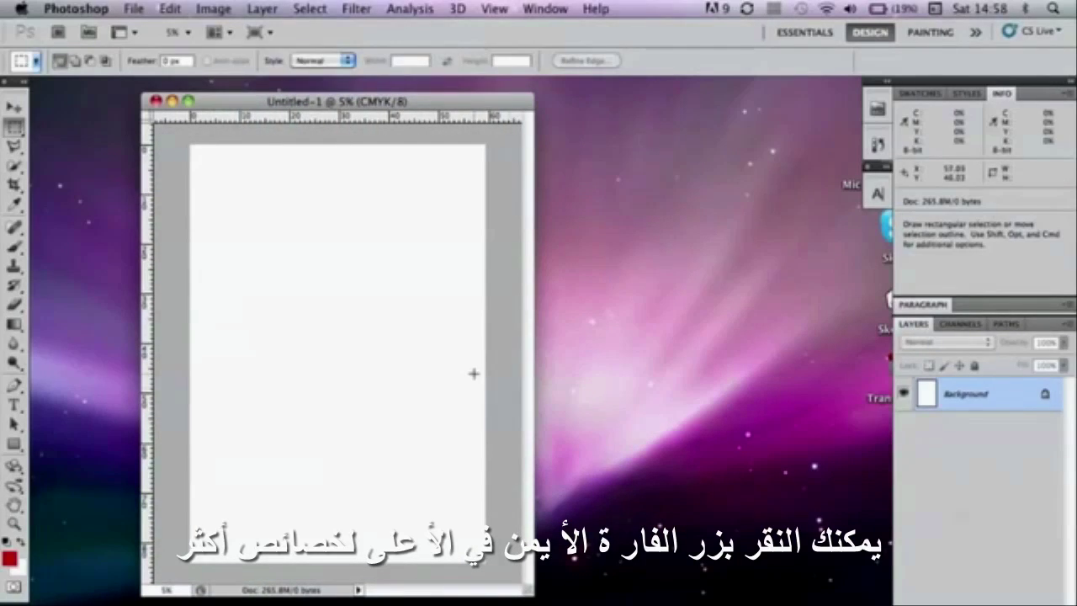
pyautogui.rightClick(410, 125)
pyautogui.click(484, 176)
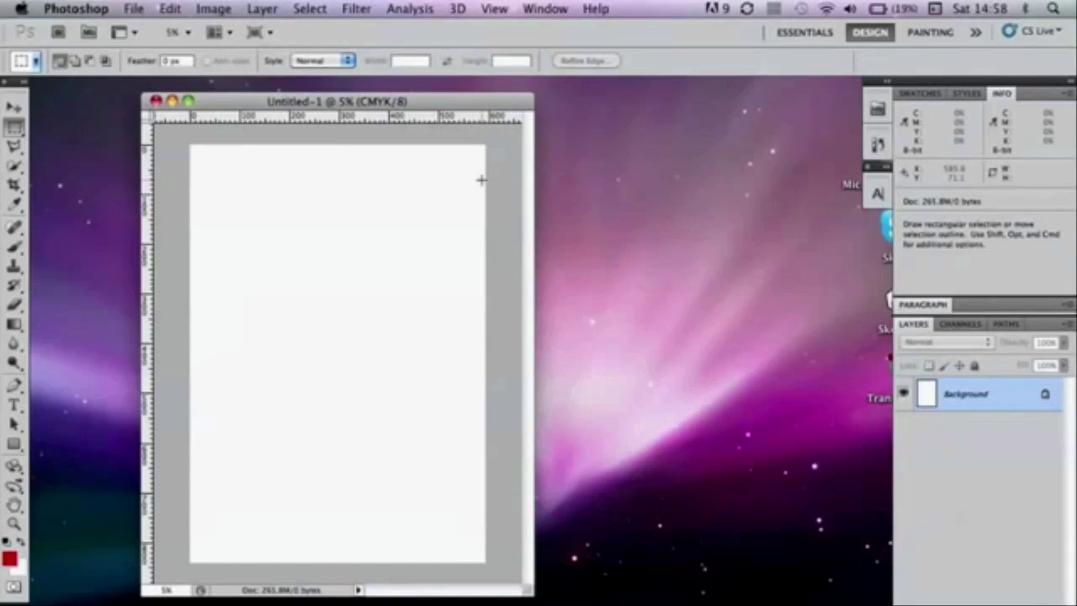
# Step: Rotate the Photoshop poster canvas 90° clockwise with Image Rotation
pyautogui.click(210, 10)
pyautogui.moveTo(321, 193)
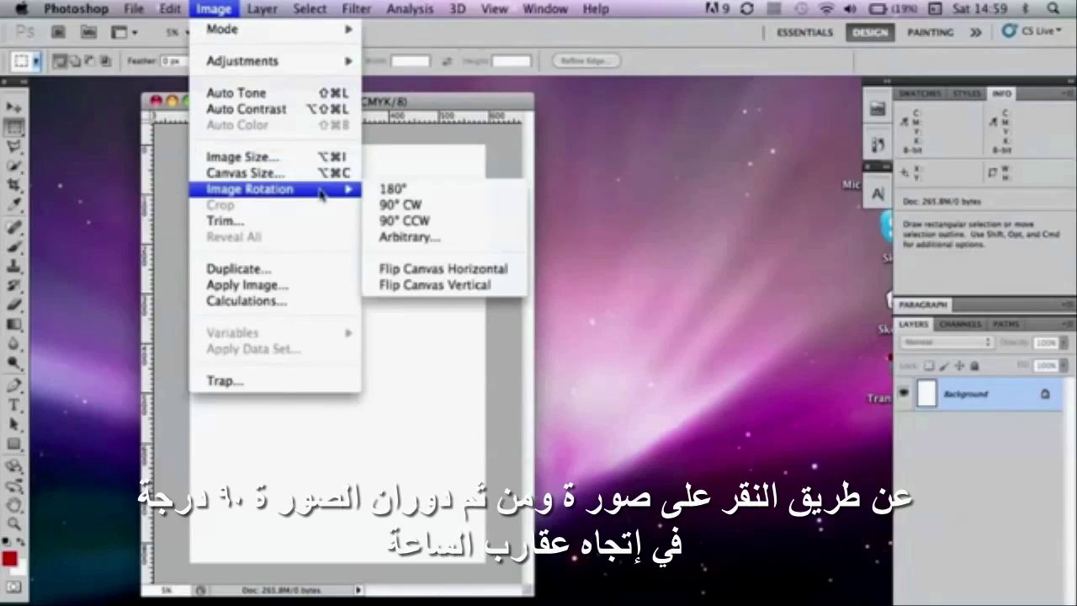
pyautogui.click(452, 207)
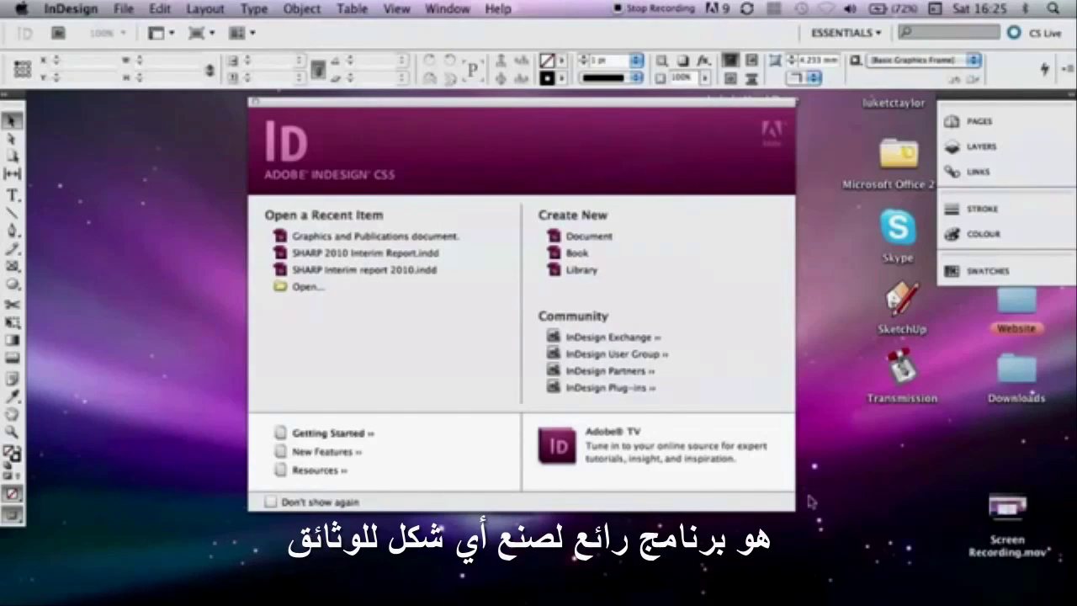
# Step: Create a new InDesign document and choose Custom Page Size from the Page Size list
pyautogui.click(618, 237)
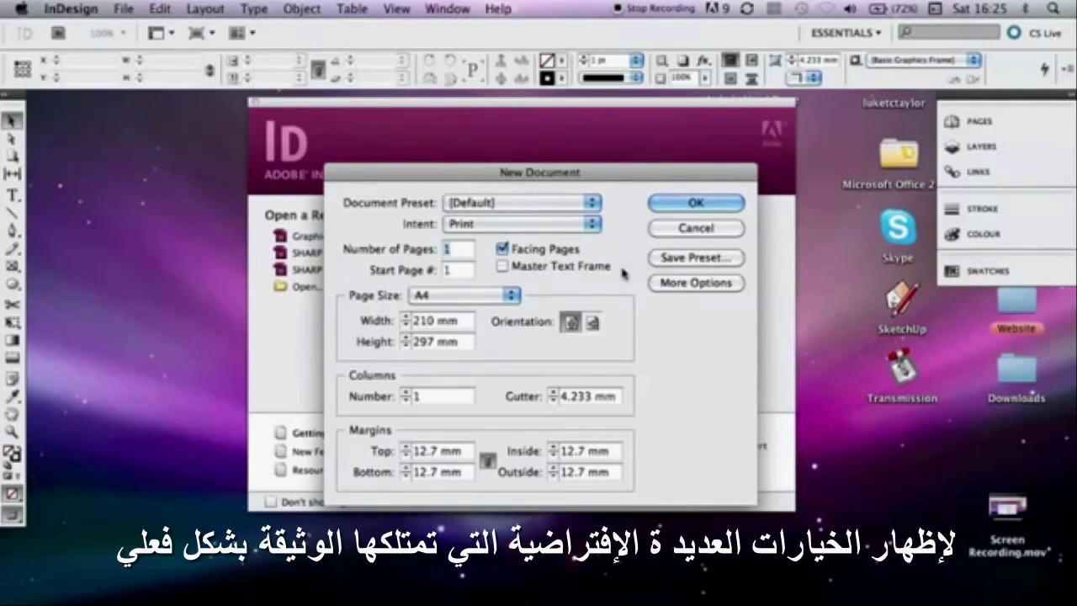
pyautogui.click(471, 295)
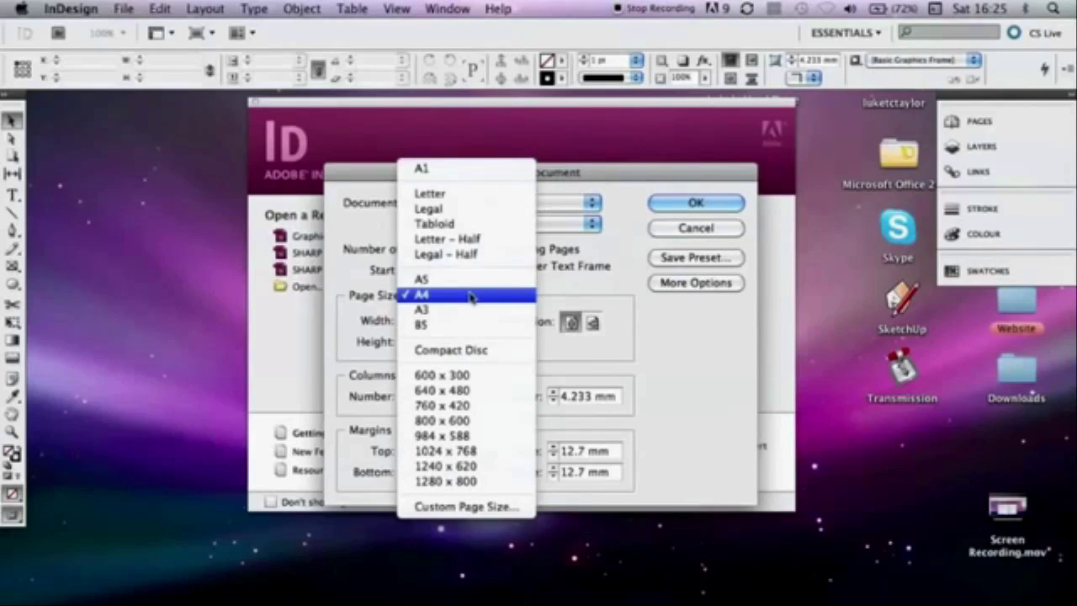
pyautogui.click(517, 507)
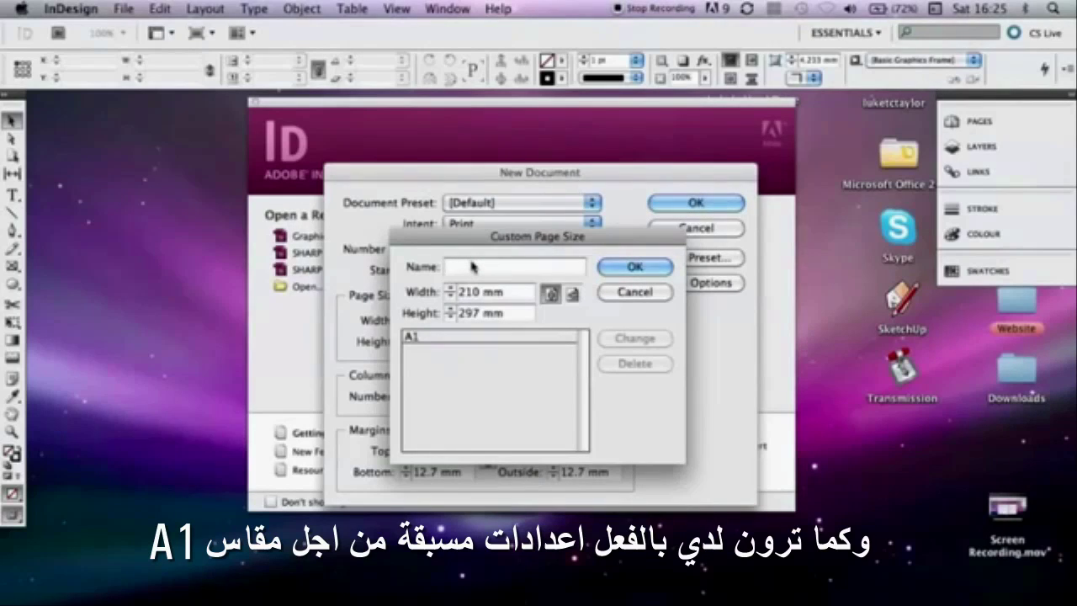
# Step: Add an 'A1 poster' custom page size of 594 × 841 mm in landscape and confirm it
pyautogui.write('A1 po')
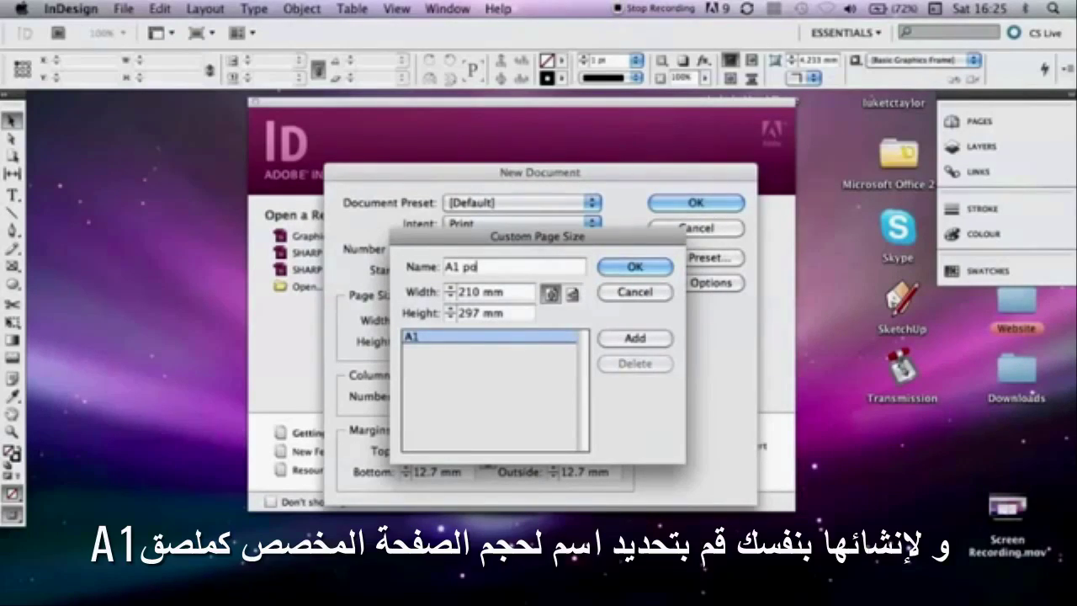
pyautogui.write('ster')
pyautogui.doubleClick(468, 291)
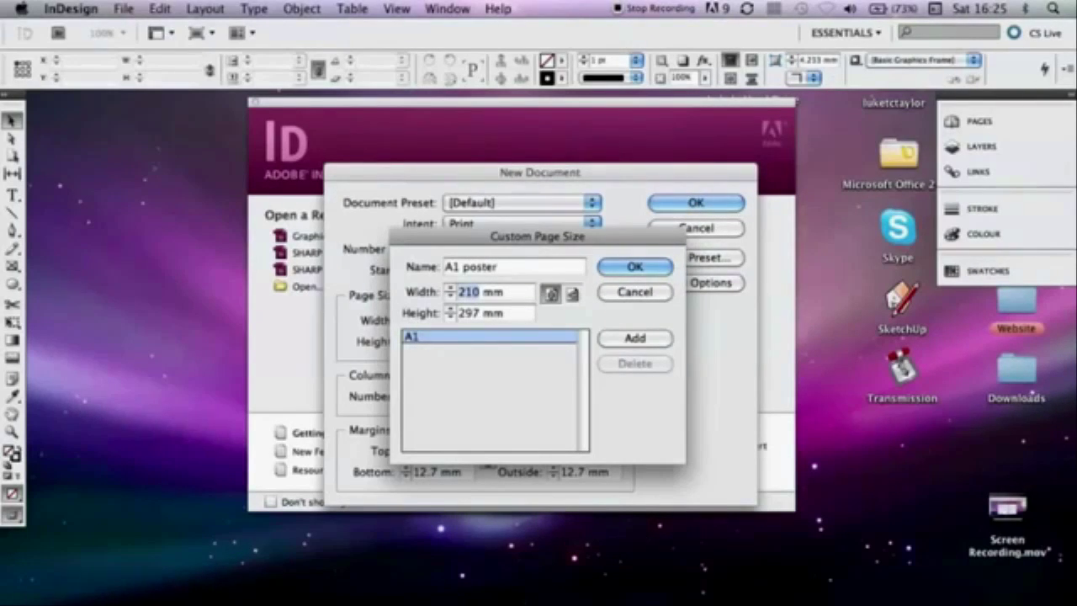
pyautogui.press('BackSpace')
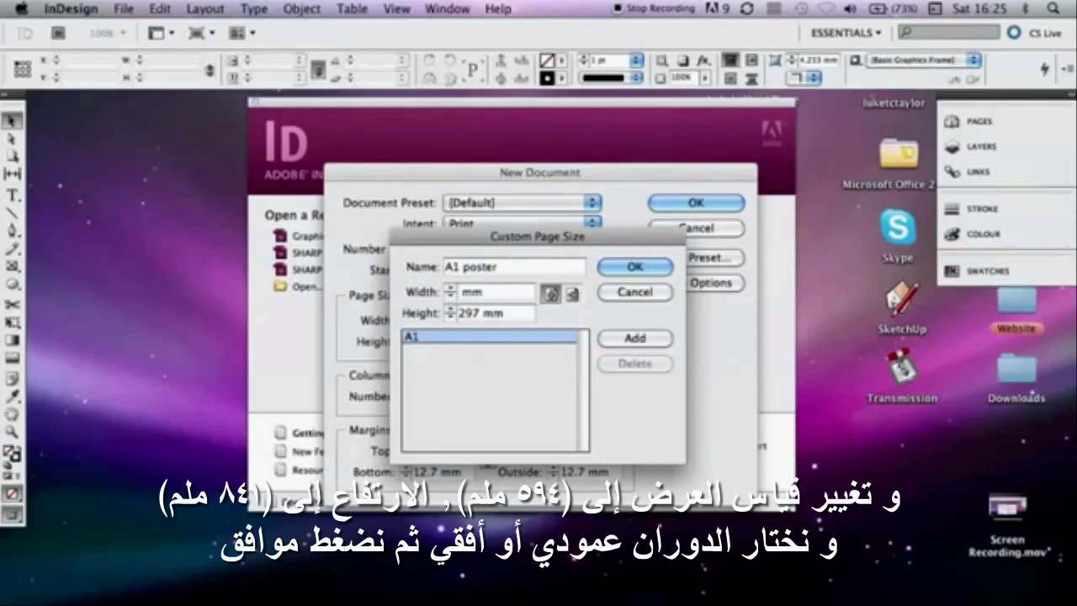
pyautogui.write('594')
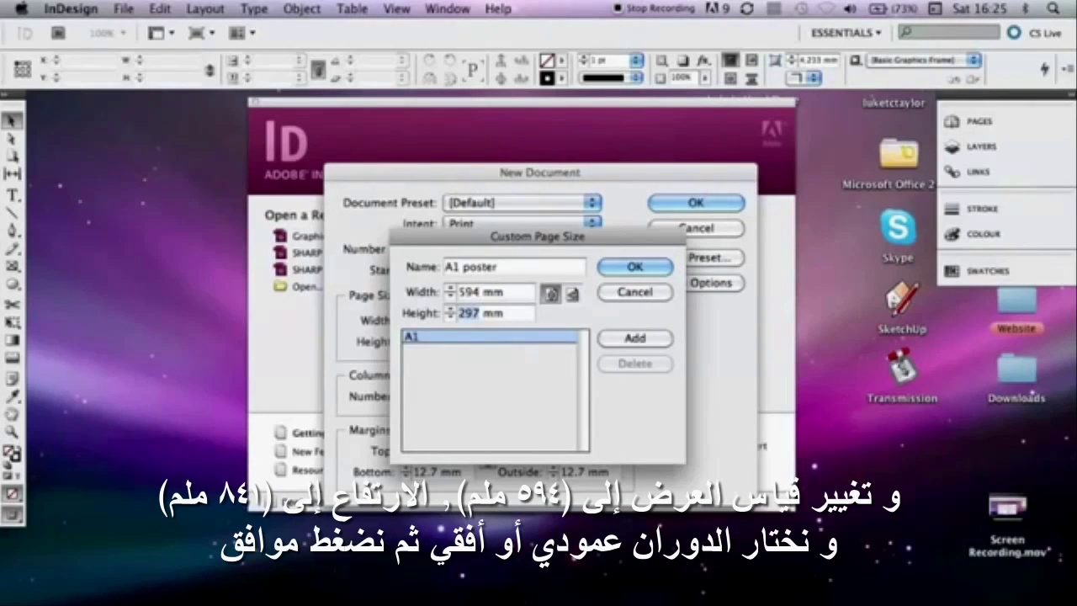
pyautogui.write('841')
pyautogui.click(557, 297)
pyautogui.click(661, 268)
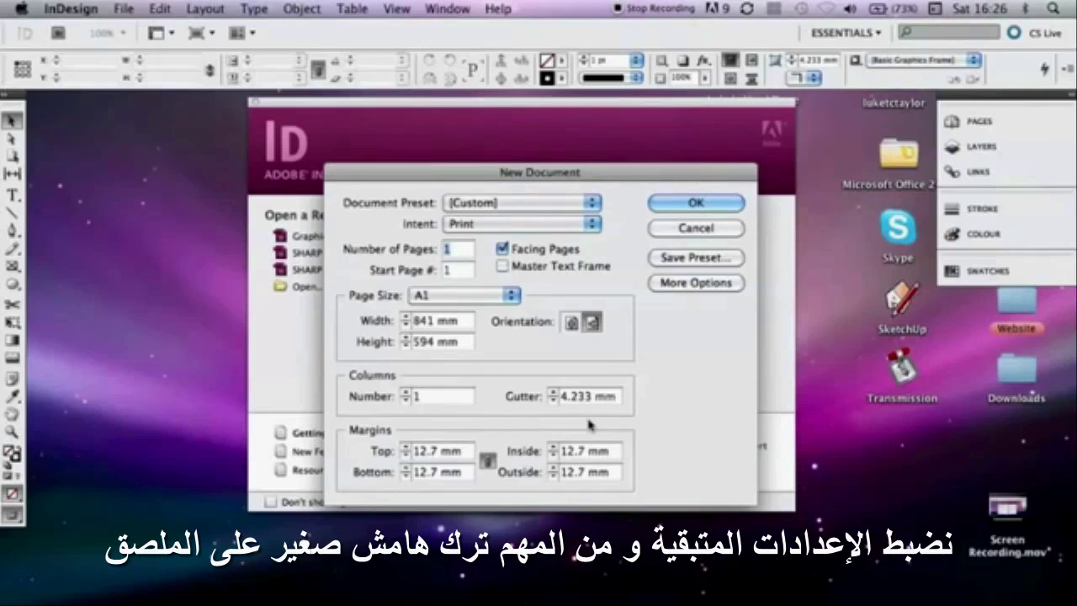
# Step: Switch the page to portrait, link all margins at 20 mm, and create the document
pyautogui.click(570, 325)
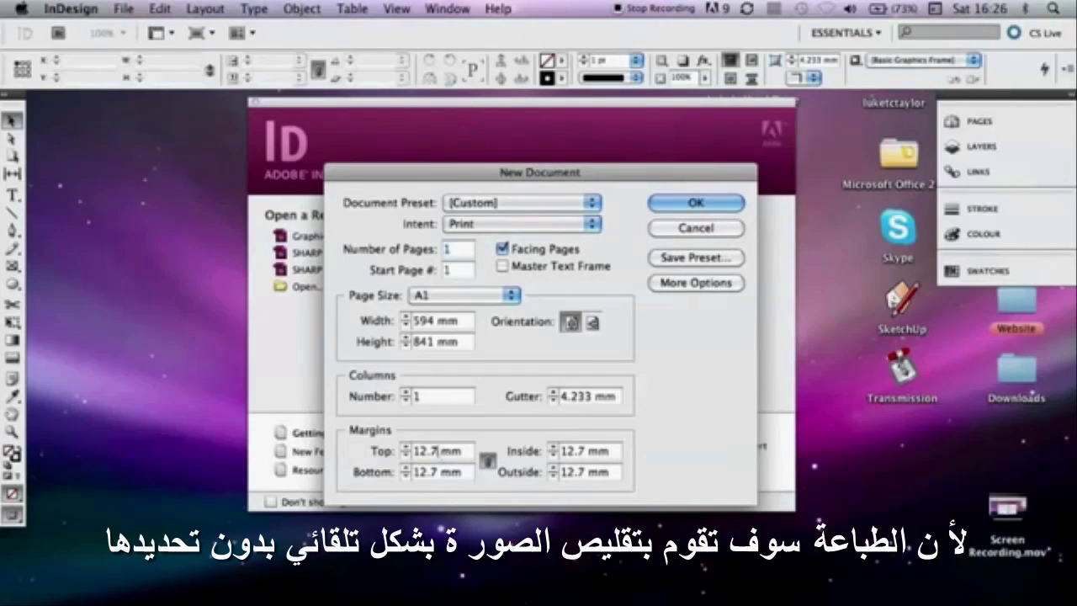
pyautogui.click(440, 451)
pyautogui.press('BackSpace')
pyautogui.press('BackSpace')
pyautogui.press('BackSpace')
pyautogui.press('BackSpace')
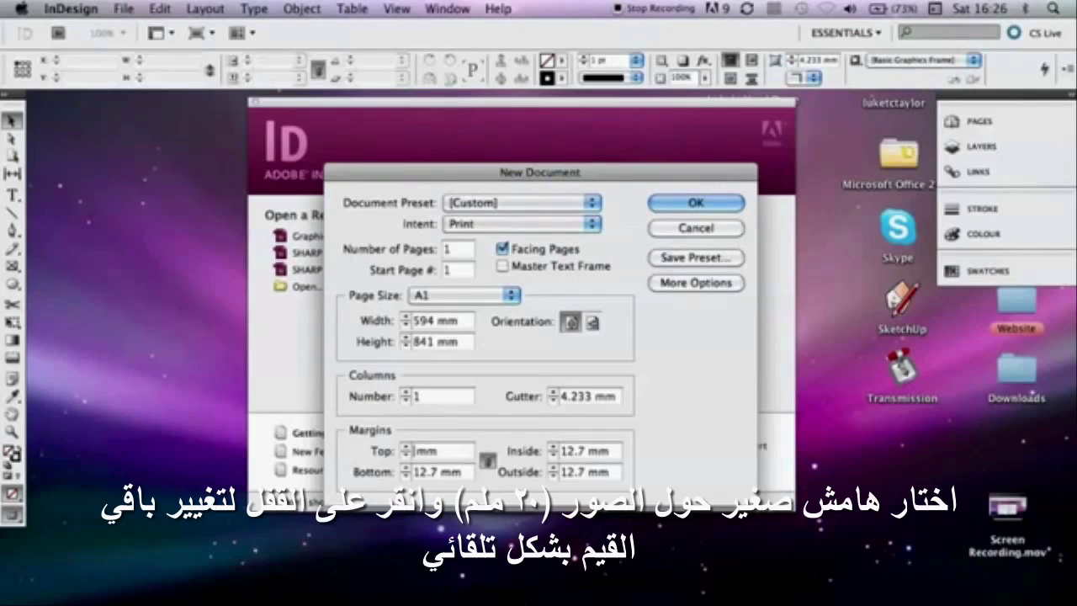
pyautogui.write('20')
pyautogui.click(485, 462)
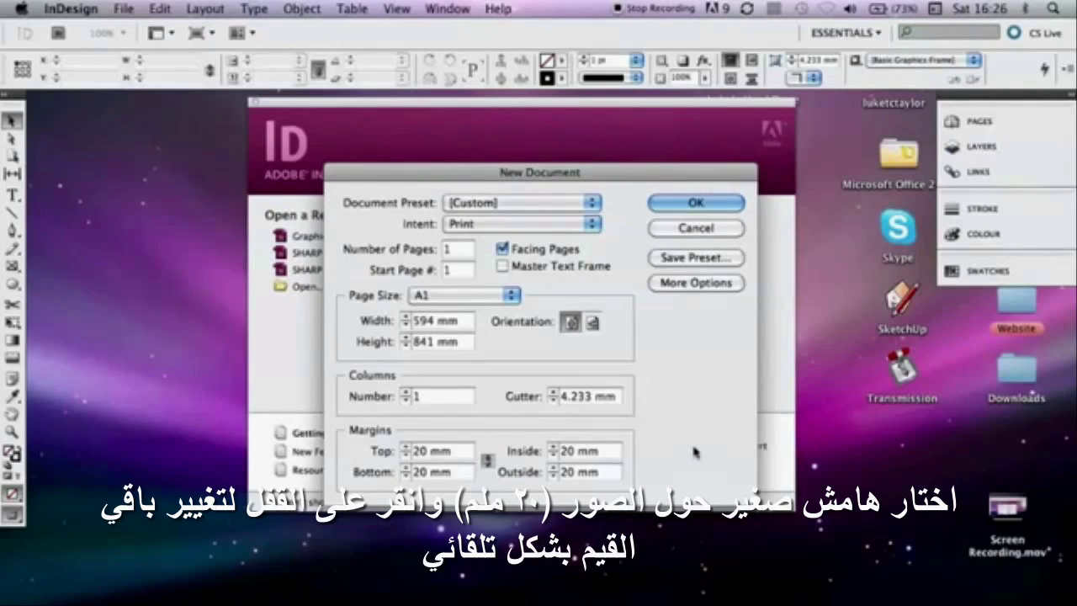
pyautogui.click(722, 205)
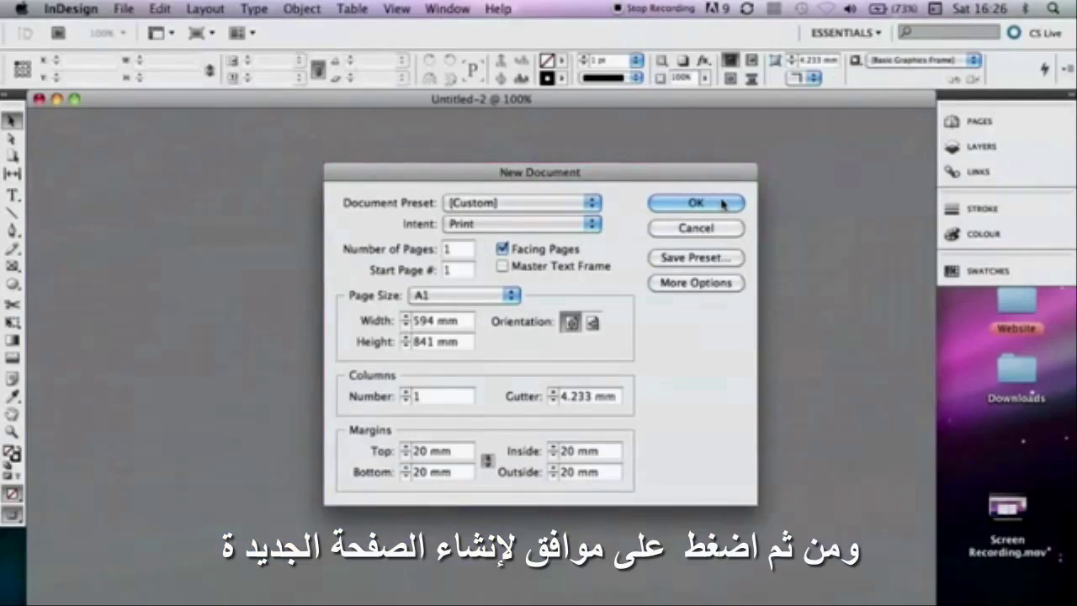